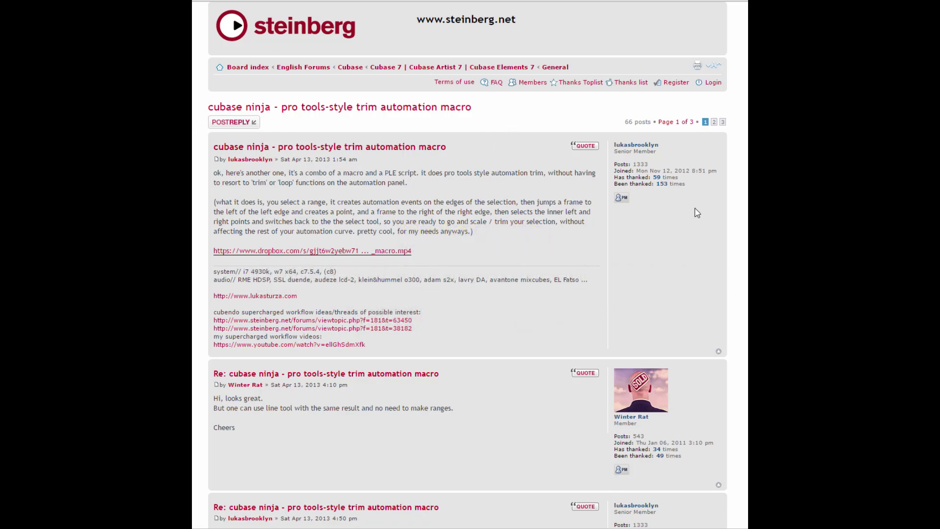
{"action": "scroll", "coordinate": [470, 294], "scroll_direction": "down", "scroll_amount": 5}
{"action": "scroll", "coordinate": [470, 294], "scroll_direction": "down", "scroll_amount": 5}
{"action": "scroll", "coordinate": [469, 293], "scroll_direction": "down", "scroll_amount": 5}
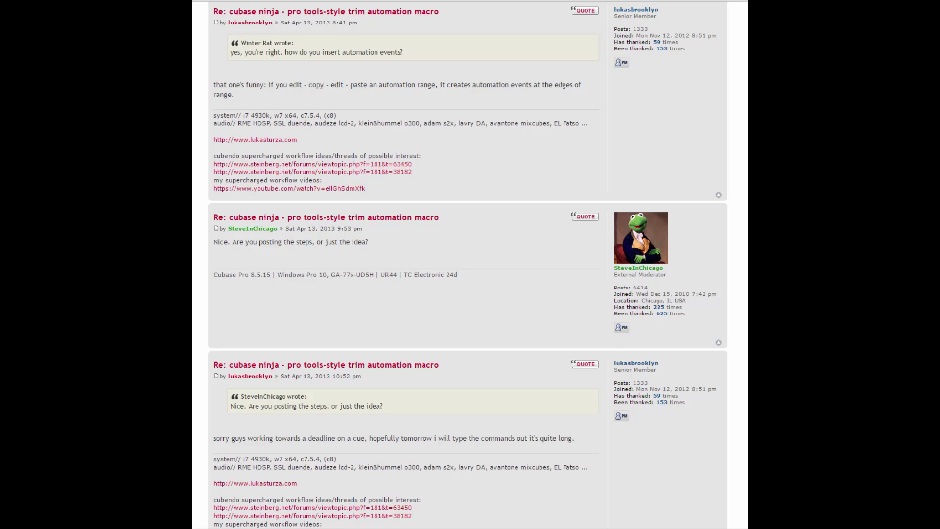
{"action": "scroll", "coordinate": [470, 294], "scroll_direction": "down", "scroll_amount": 4}
{"action": "scroll", "coordinate": [471, 294], "scroll_direction": "down", "scroll_amount": 4}
{"action": "scroll", "coordinate": [469, 294], "scroll_direction": "down", "scroll_amount": 2}
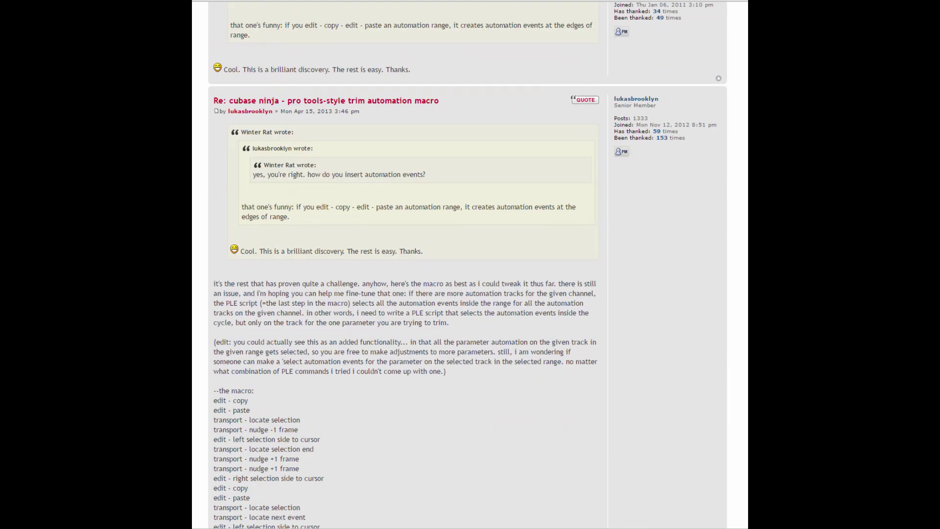
{"action": "scroll", "coordinate": [469, 294], "scroll_direction": "down", "scroll_amount": 3}
{"action": "scroll", "coordinate": [470, 294], "scroll_direction": "down", "scroll_amount": 3}
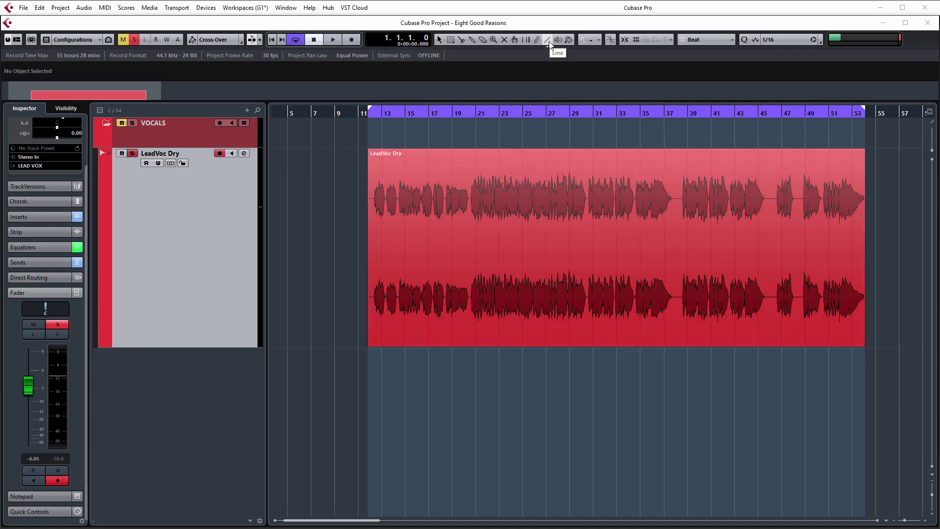
Set the Line tool to Square and reveal the LeadVoc Dry Volume automation lane
{"action": "left_click", "coordinate": [549, 41]}
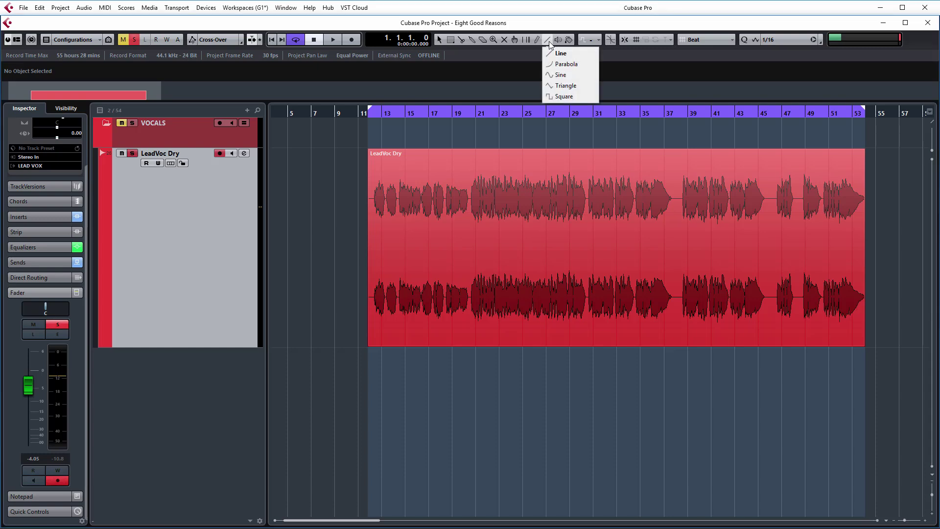
{"action": "left_click", "coordinate": [563, 96]}
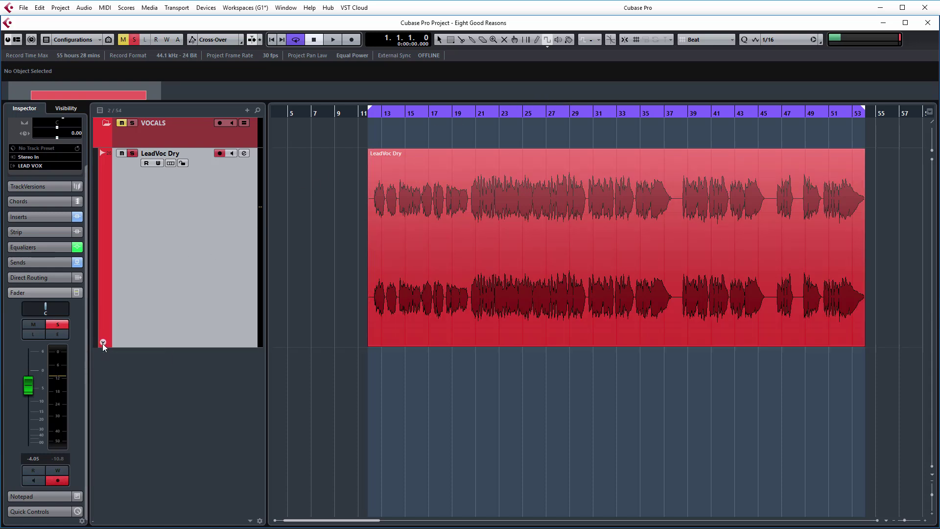
{"action": "left_click", "coordinate": [103, 343]}
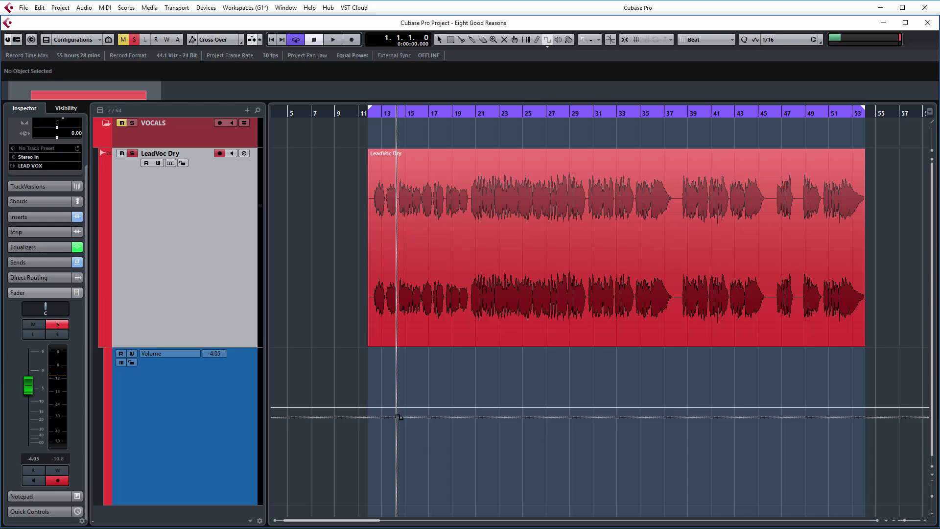
{"action": "scroll", "coordinate": [397, 418], "scroll_direction": "up", "scroll_amount": 1}
{"action": "scroll", "coordinate": [397, 417], "scroll_direction": "up", "scroll_amount": 2}
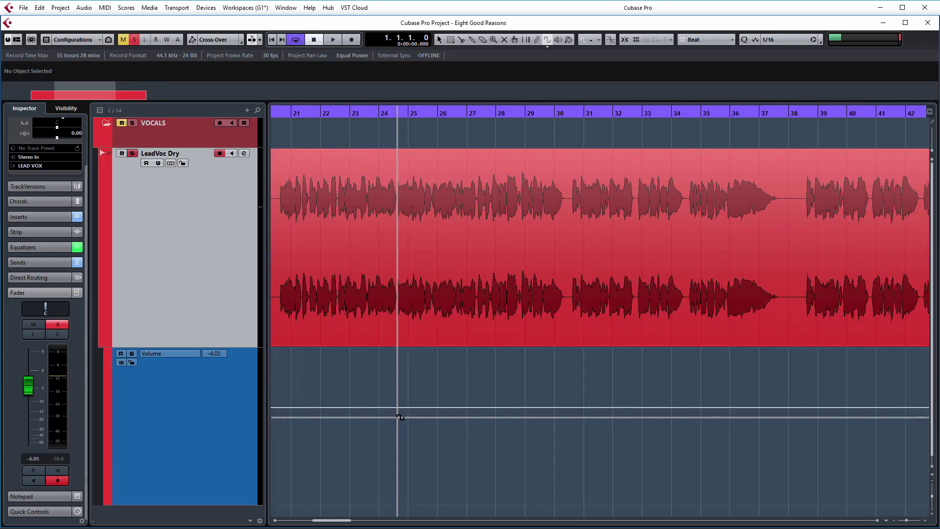
{"action": "scroll", "coordinate": [399, 417], "scroll_direction": "up", "scroll_amount": 1}
{"action": "scroll", "coordinate": [399, 417], "scroll_direction": "left", "scroll_amount": 5}
{"action": "scroll", "coordinate": [398, 417], "scroll_direction": "right", "scroll_amount": 3}
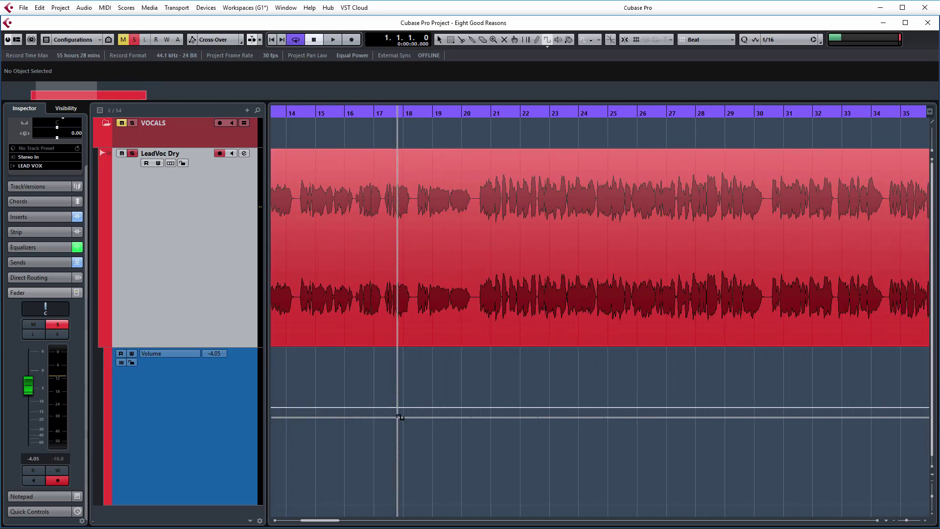
{"action": "scroll", "coordinate": [399, 417], "scroll_direction": "left", "scroll_amount": 1}
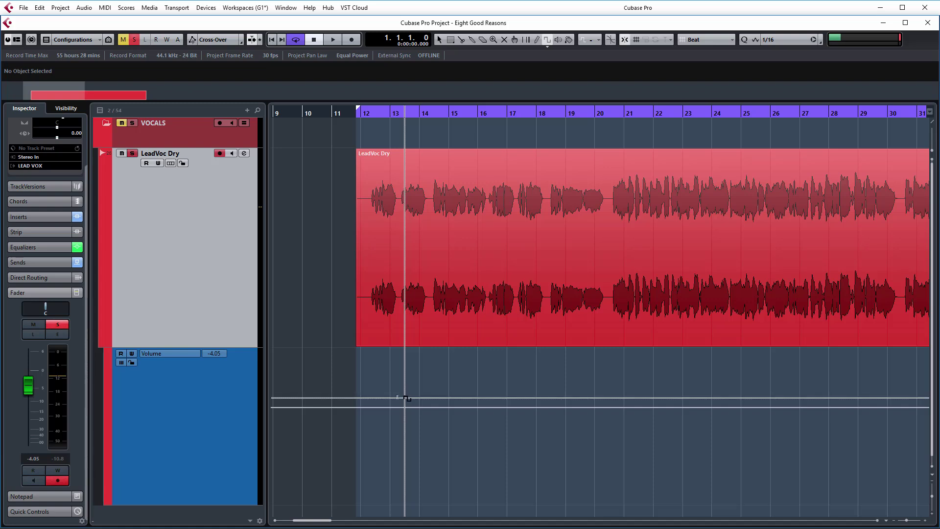
Draw a square-step volume dip across bar 13 in the LeadVoc Dry Volume lane
{"action": "left_click_drag", "start_coordinate": [408, 397], "coordinate": [411, 410]}
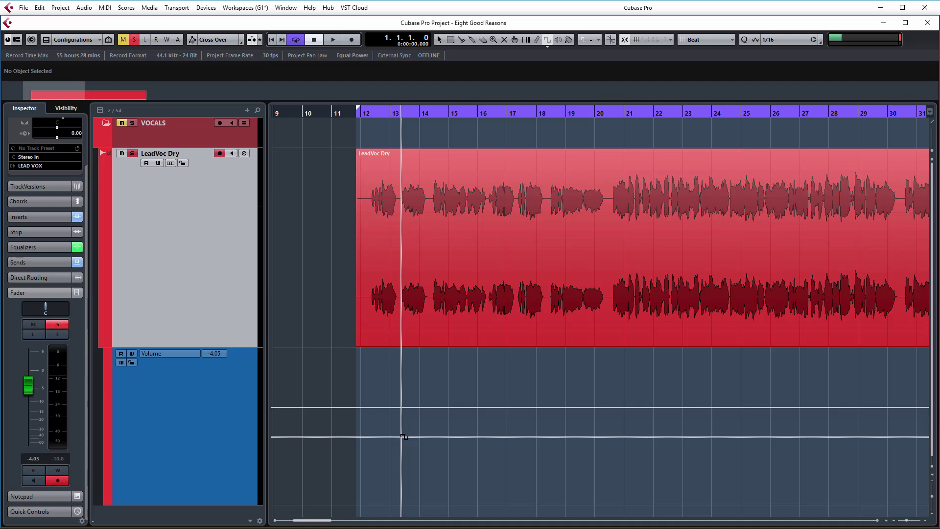
{"action": "left_click_drag", "start_coordinate": [404, 437], "coordinate": [429, 438]}
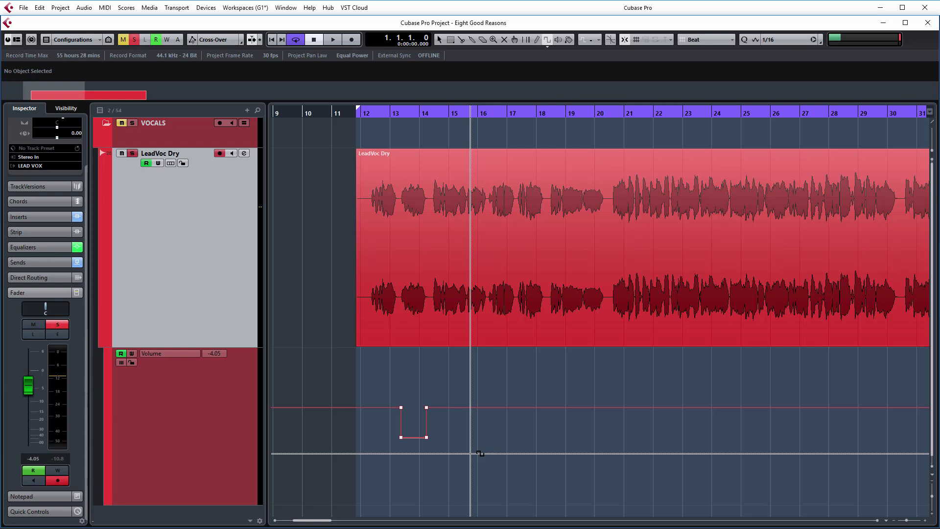
With Object Selection, step through the bar 13 dip's points, then range-select the dip
{"action": "key", "text": "1"}
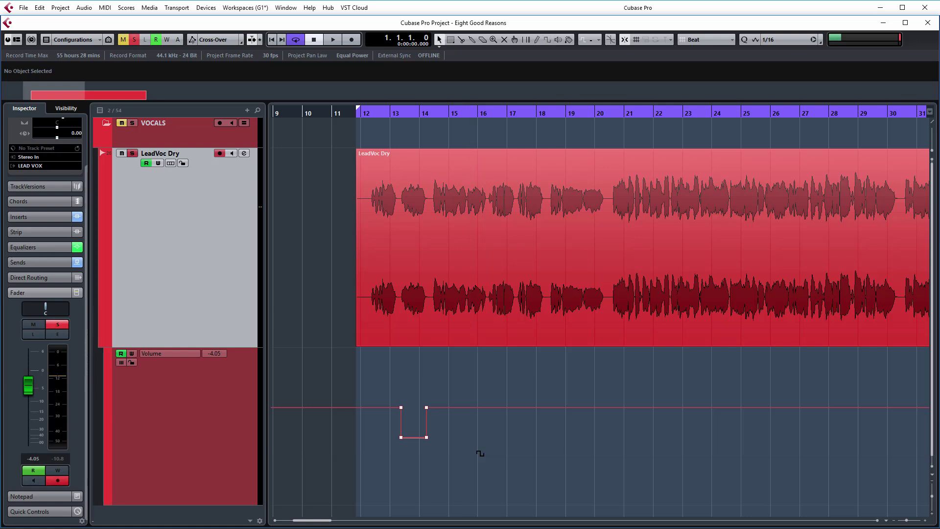
{"action": "left_click", "coordinate": [401, 437]}
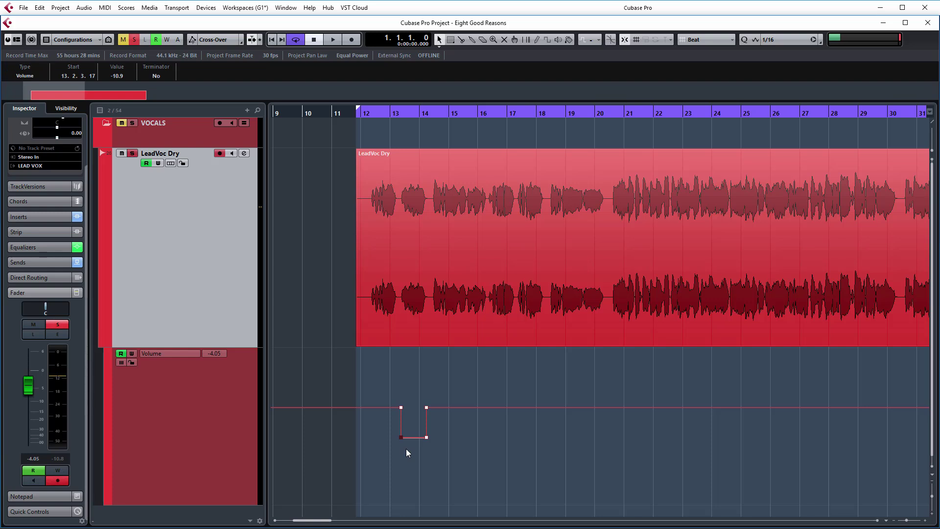
{"action": "key", "text": "Right"}
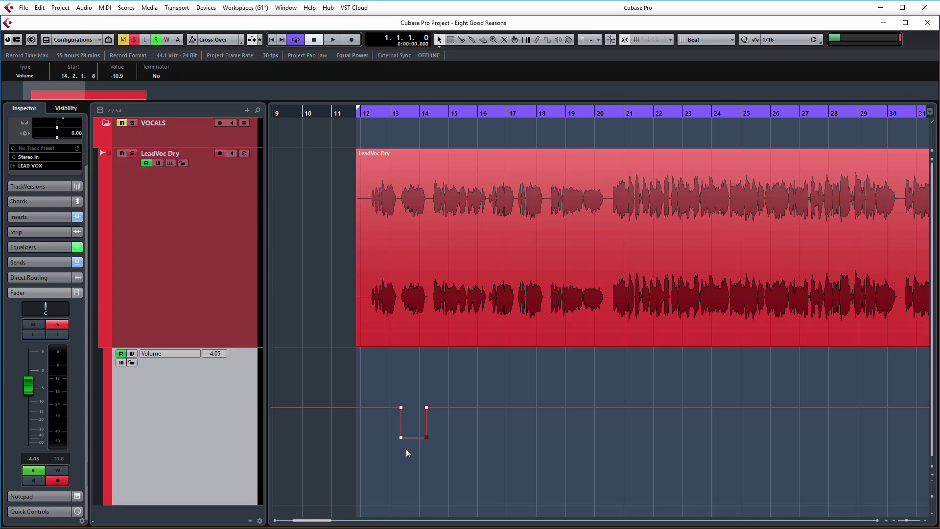
{"action": "key", "text": "Right"}
{"action": "key", "text": "Left"}
{"action": "key", "text": "Right"}
{"action": "key", "text": "p"}
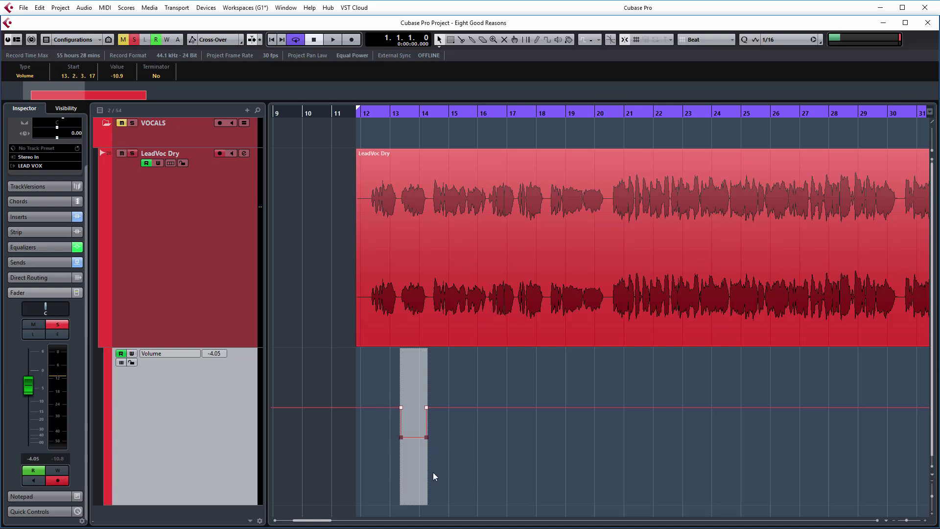
Set the bar 13–14 dip's value to -6 dB and move the playhead over it
{"action": "mouse_move", "coordinate": [414, 426]}
{"action": "mouse_move", "coordinate": [414, 352]}
{"action": "left_mouse_down"}
{"action": "mouse_move", "coordinate": [419, 281]}
{"action": "mouse_move", "coordinate": [433, 338]}
{"action": "left_mouse_up"}
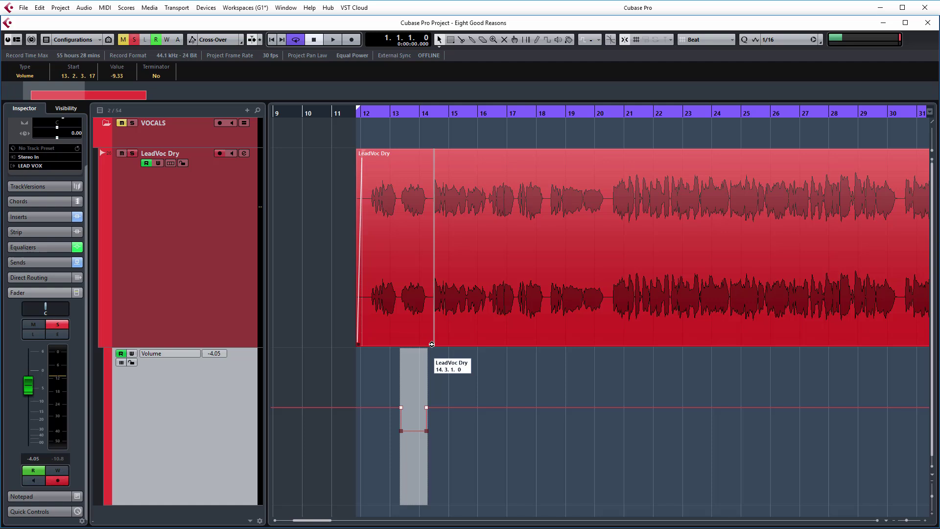
{"action": "mouse_move", "coordinate": [122, 77]}
{"action": "left_mouse_down"}
{"action": "mouse_move", "coordinate": [131, 114]}
{"action": "mouse_move", "coordinate": [143, 96]}
{"action": "left_mouse_up"}
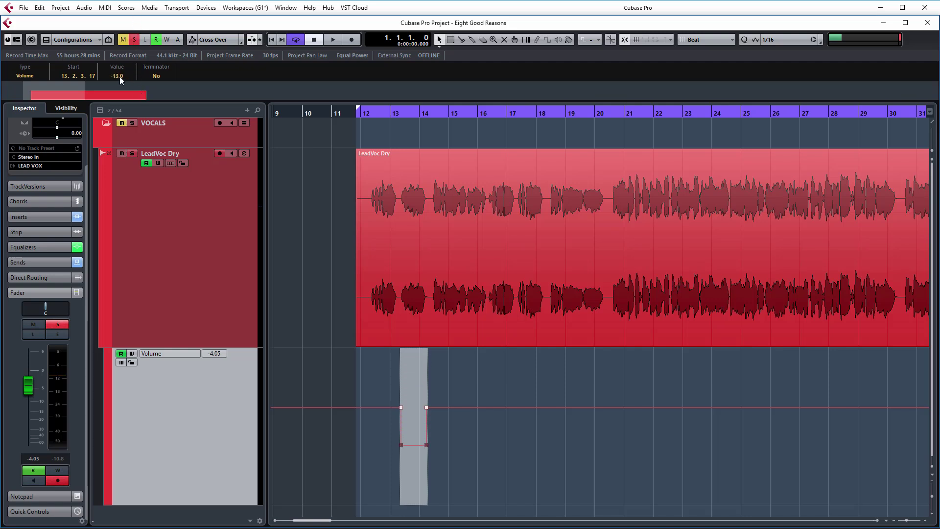
{"action": "scroll", "coordinate": [122, 77], "scroll_direction": "up", "scroll_amount": 5}
{"action": "double_click", "coordinate": [118, 77]}
{"action": "type", "text": "-6"}
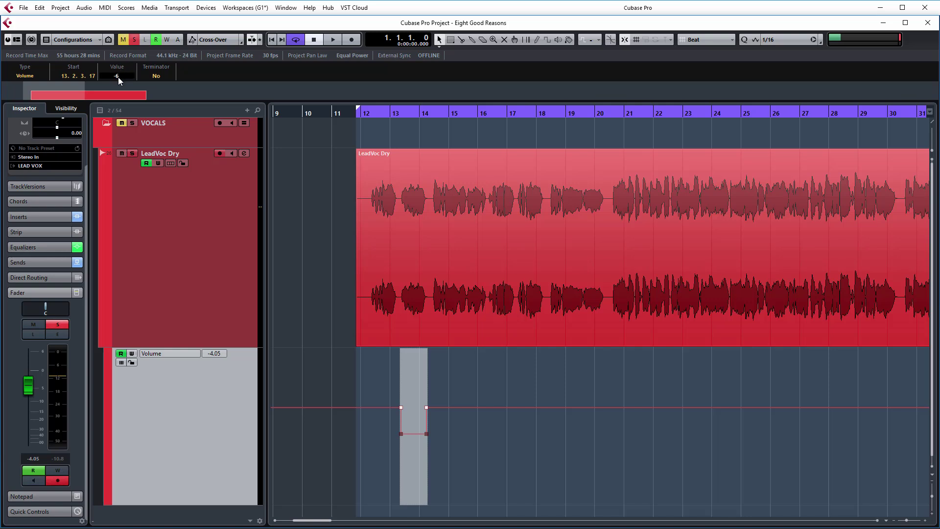
{"action": "key", "text": "Return"}
{"action": "left_click", "coordinate": [397, 113]}
{"action": "left_click_drag", "start_coordinate": [397, 113], "coordinate": [420, 114]}
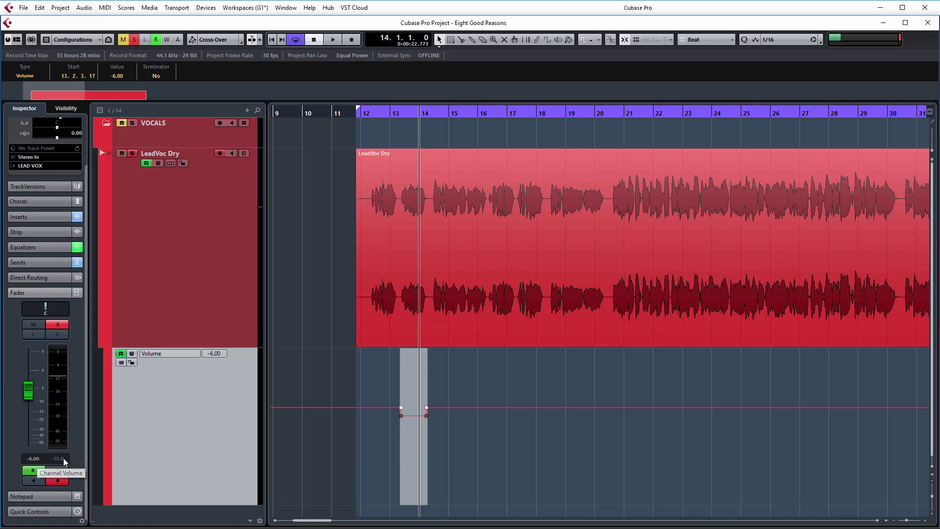
Draw four square-step dips of varying depth at bars 16, 18, 19 and 22
{"action": "left_click", "coordinate": [451, 459]}
{"action": "key", "text": "2"}
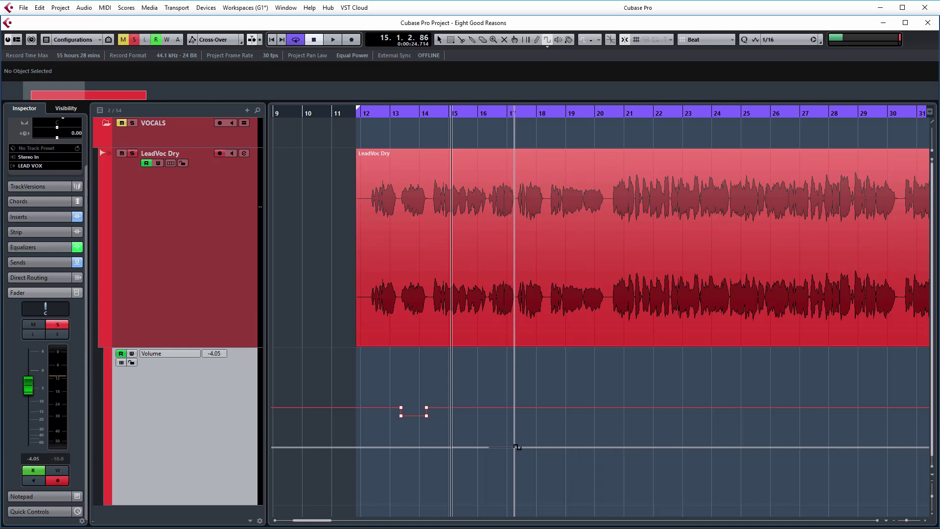
{"action": "left_click_drag", "start_coordinate": [488, 447], "coordinate": [516, 448]}
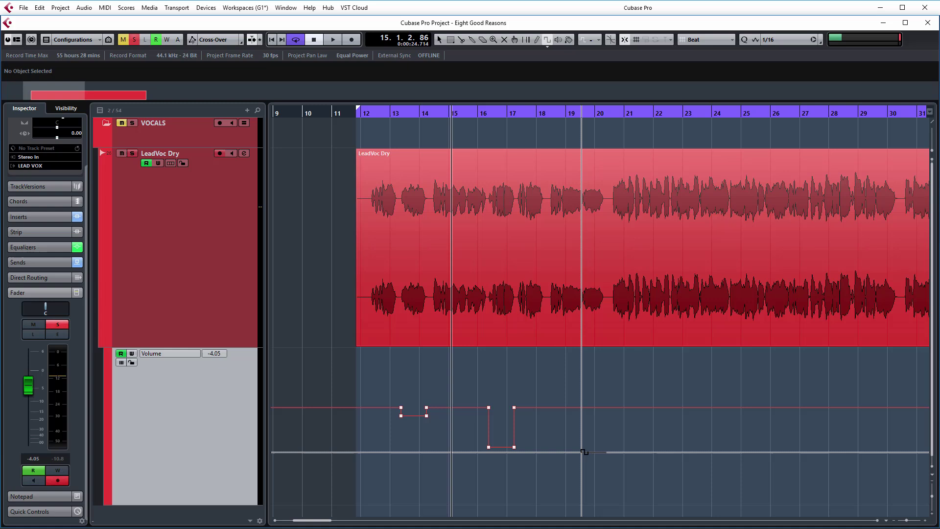
{"action": "left_click_drag", "start_coordinate": [583, 451], "coordinate": [608, 451]}
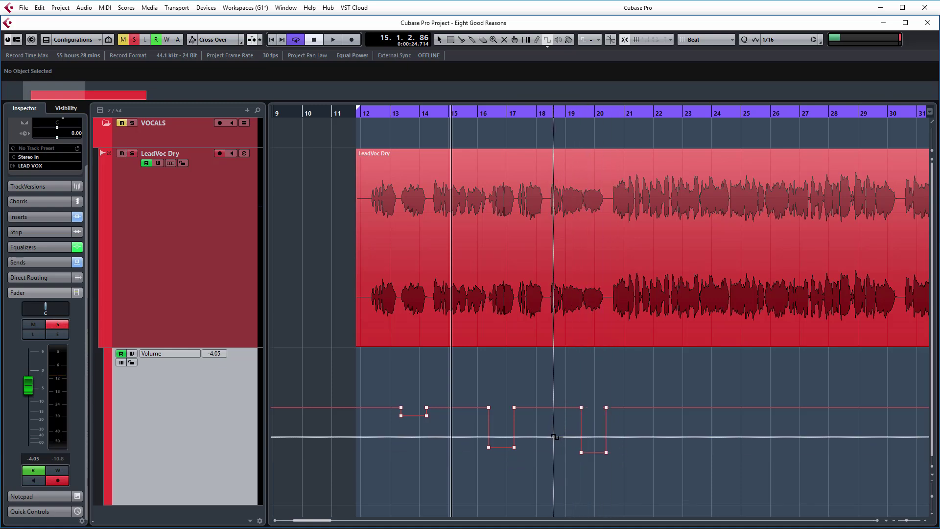
{"action": "left_click_drag", "start_coordinate": [549, 439], "coordinate": [563, 439]}
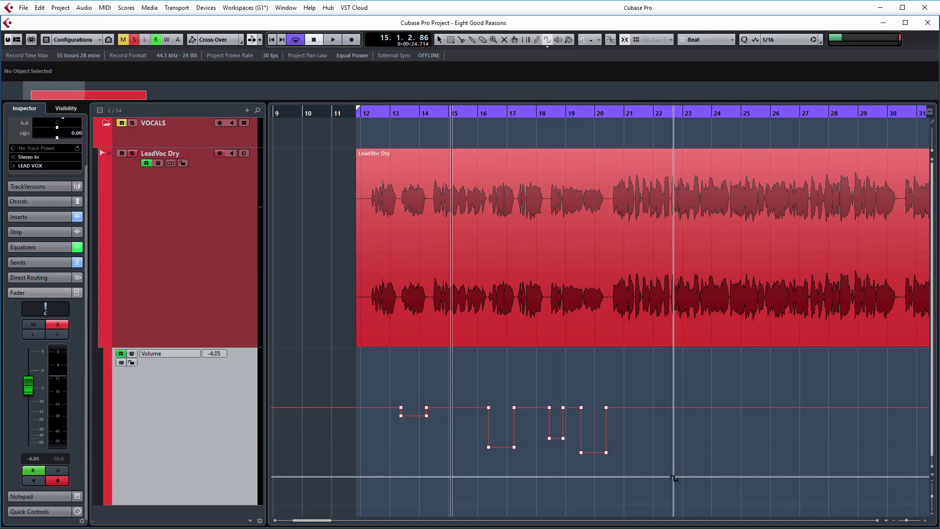
{"action": "left_click_drag", "start_coordinate": [670, 487], "coordinate": [642, 487]}
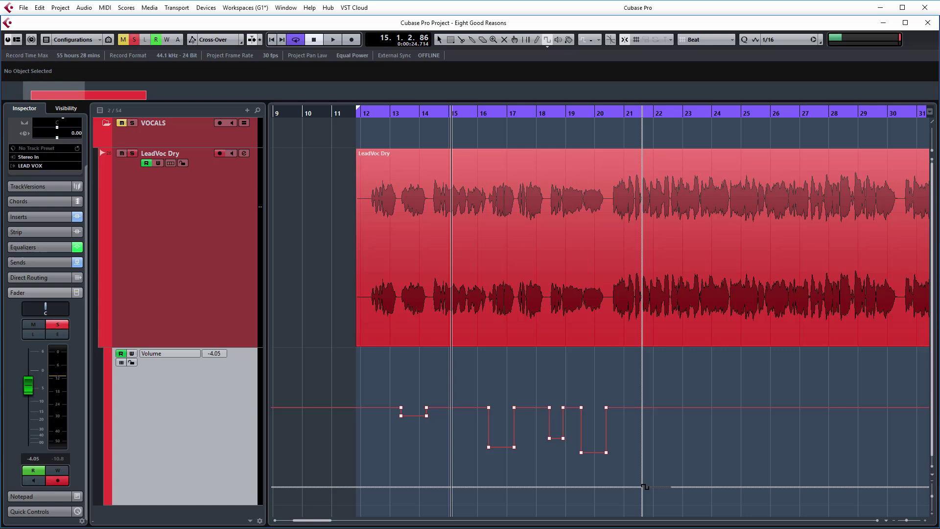
{"action": "left_click", "coordinate": [646, 515]}
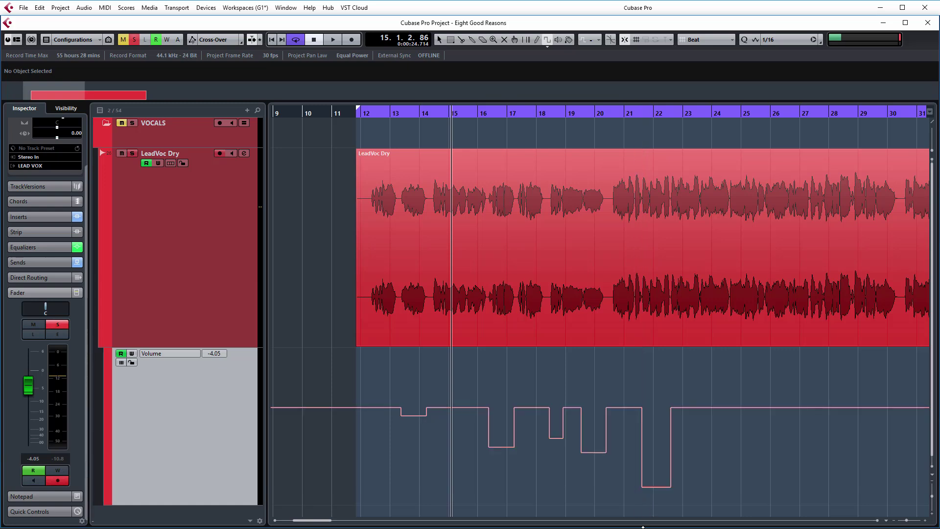
{"action": "left_click", "coordinate": [631, 500]}
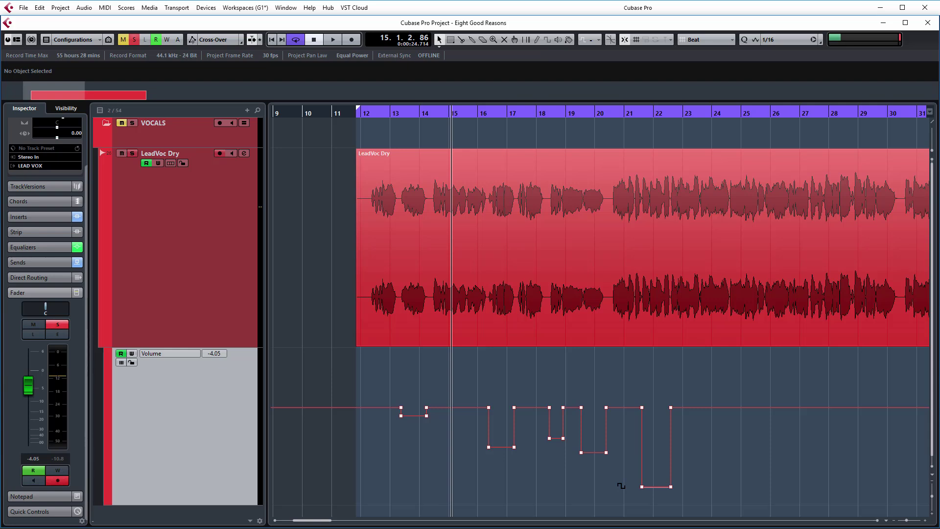
{"action": "left_click", "coordinate": [335, 459]}
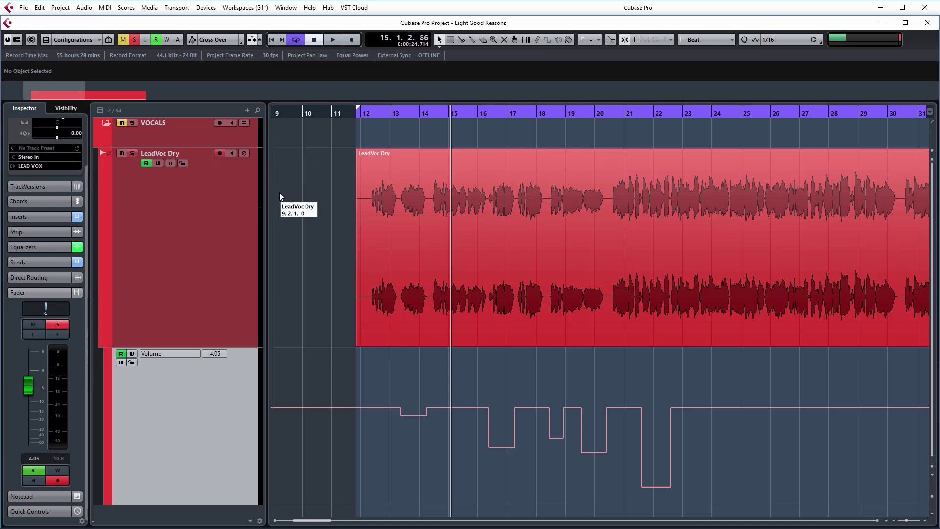
{"action": "left_click", "coordinate": [312, 370]}
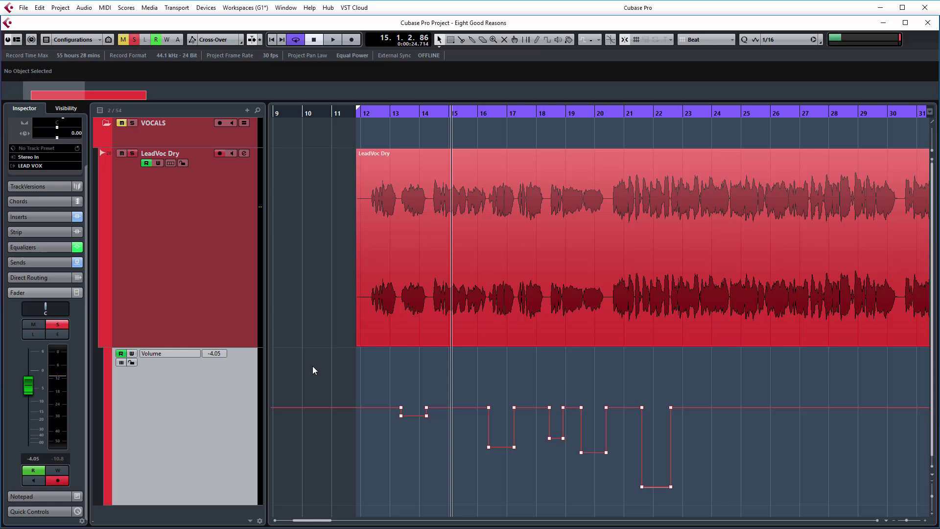
Open the Automation Panel (F6), enable Trim, and arm write on LeadVoc Dry
{"action": "key", "text": "F6"}
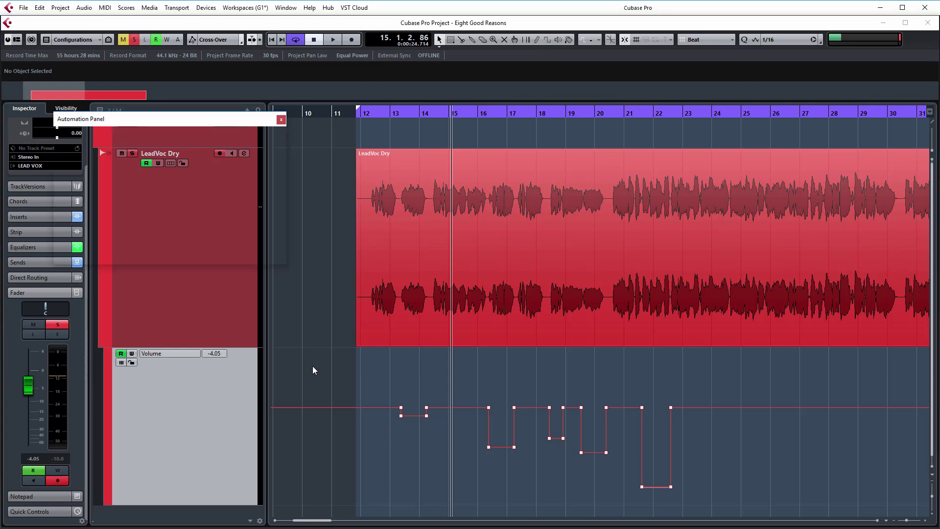
{"action": "left_click", "coordinate": [247, 163]}
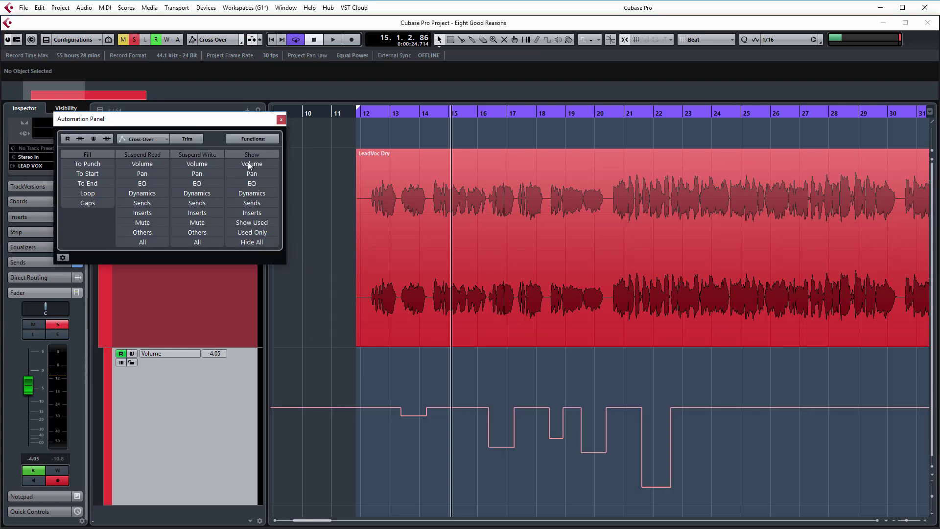
{"action": "left_click", "coordinate": [188, 139]}
{"action": "left_click", "coordinate": [60, 470]}
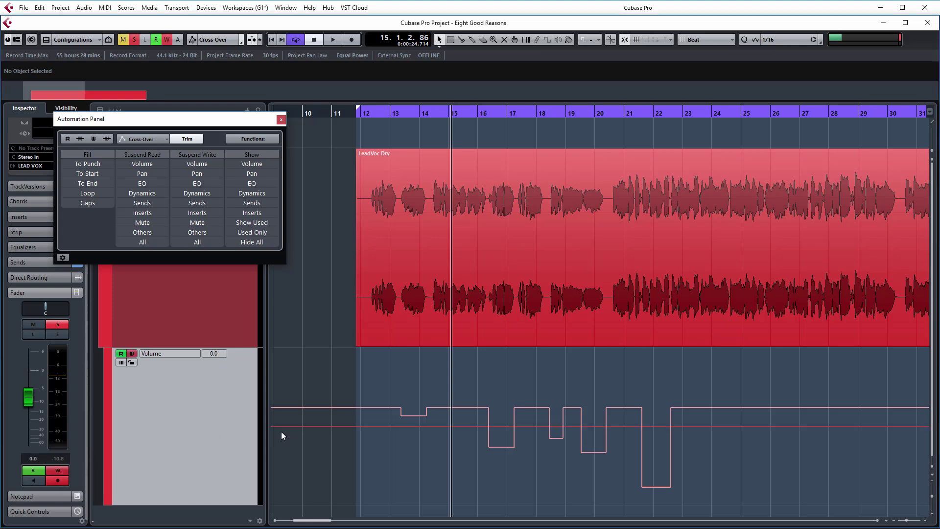
Write a rising trim curve over the dips, ramping from bar 22 toward bar 25
{"action": "mouse_move", "coordinate": [531, 424]}
{"action": "left_mouse_down"}
{"action": "mouse_move", "coordinate": [538, 396]}
{"action": "mouse_move", "coordinate": [615, 399]}
{"action": "left_mouse_up"}
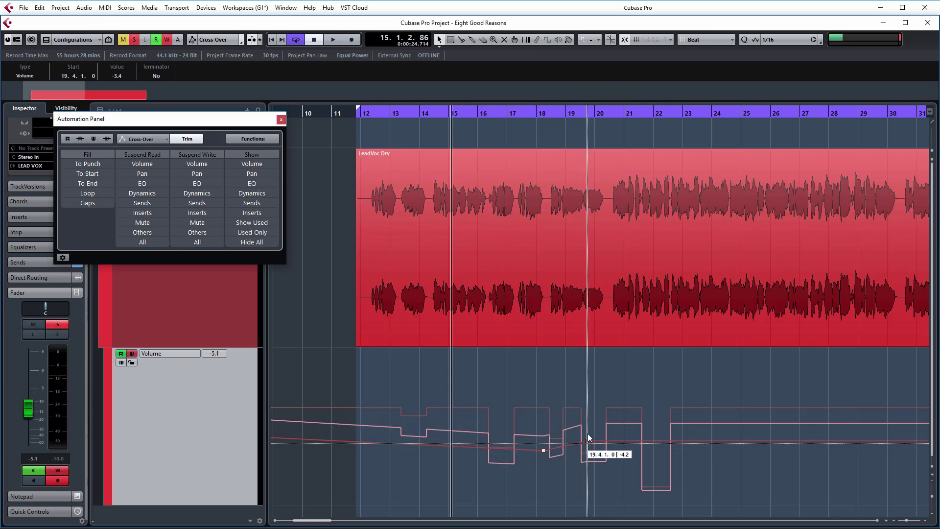
{"action": "left_click", "coordinate": [659, 468]}
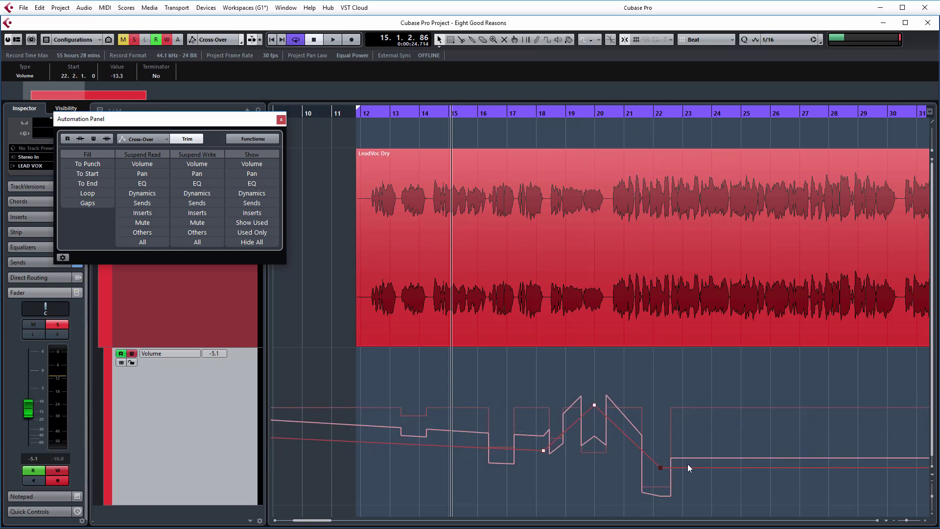
{"action": "mouse_move", "coordinate": [660, 467]}
{"action": "left_mouse_down"}
{"action": "mouse_move", "coordinate": [733, 414]}
{"action": "mouse_move", "coordinate": [791, 471]}
{"action": "left_mouse_up"}
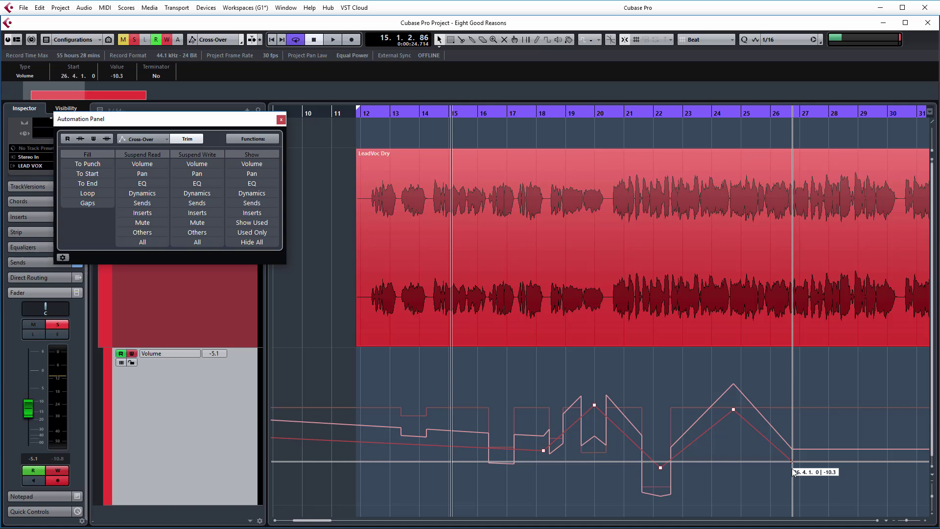